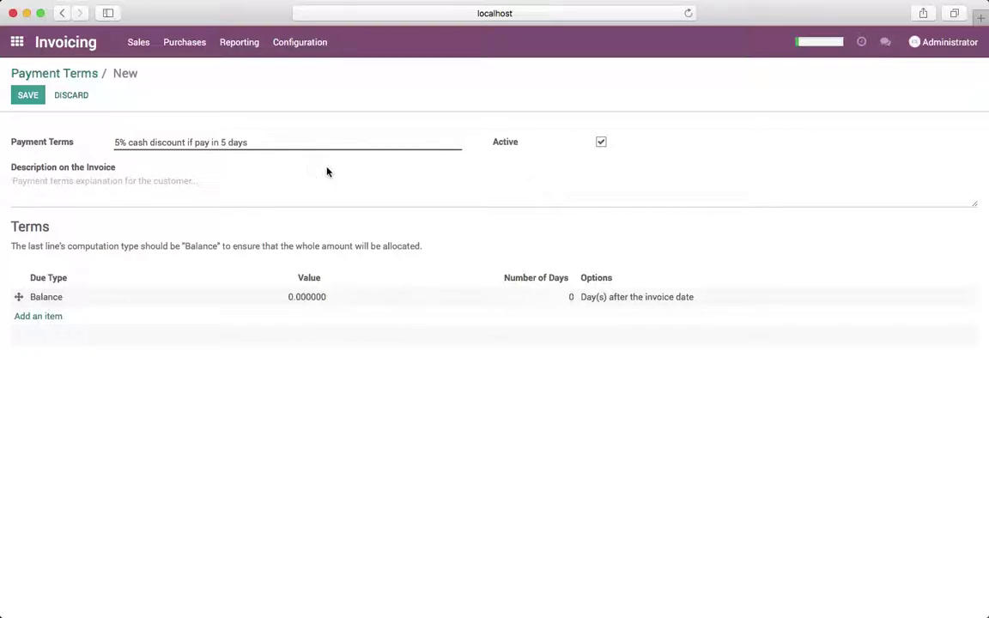
- Add a payment term line of type Percent with value 95, due 5 days after the invoice date
click(43, 324)
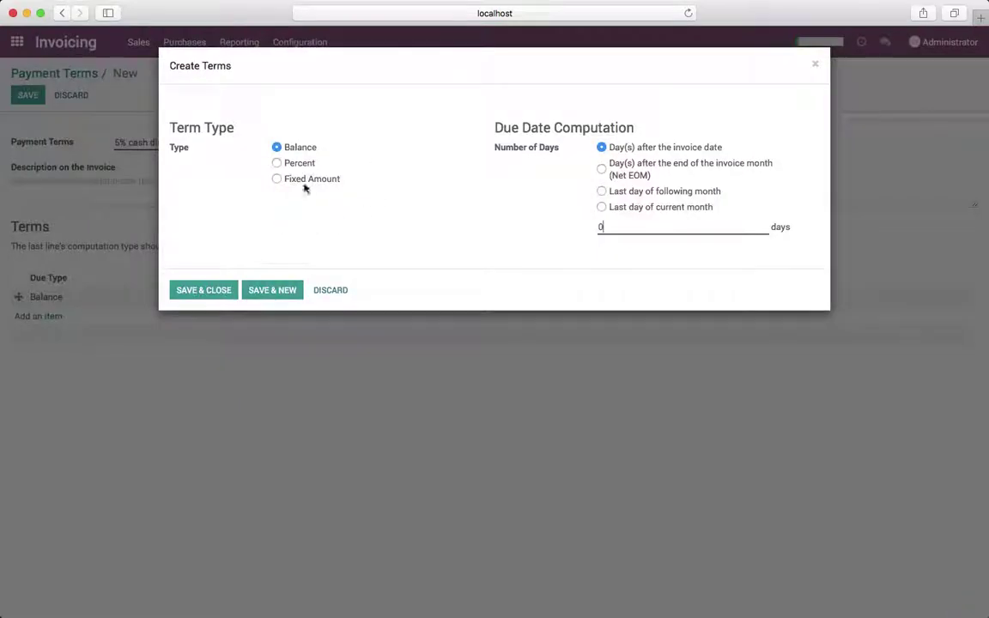
click(307, 163)
drag(311, 198, 177, 195)
text(95)
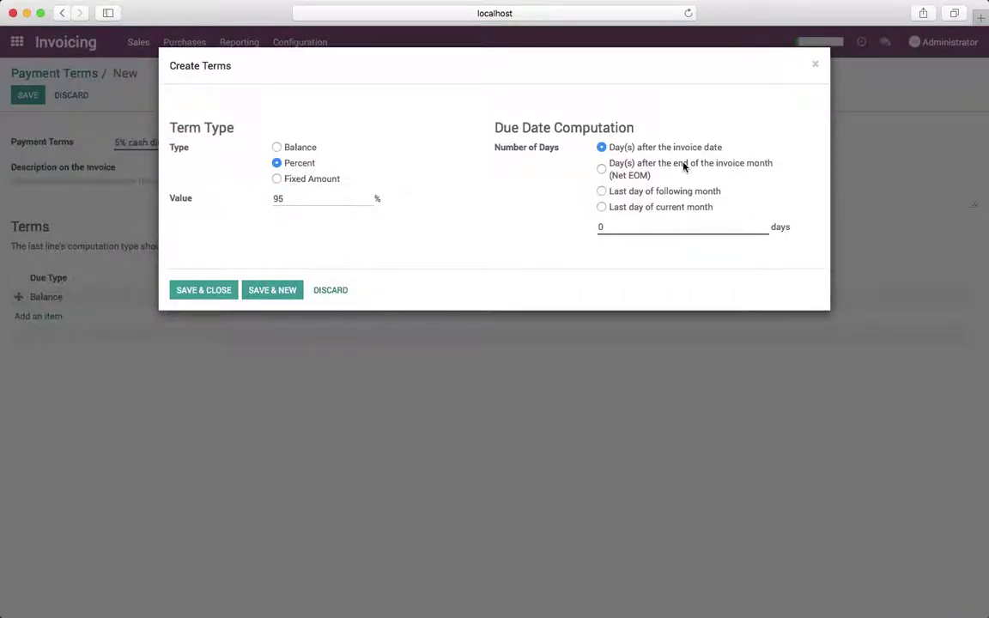
drag(611, 226, 523, 226)
text(5)
click(203, 290)
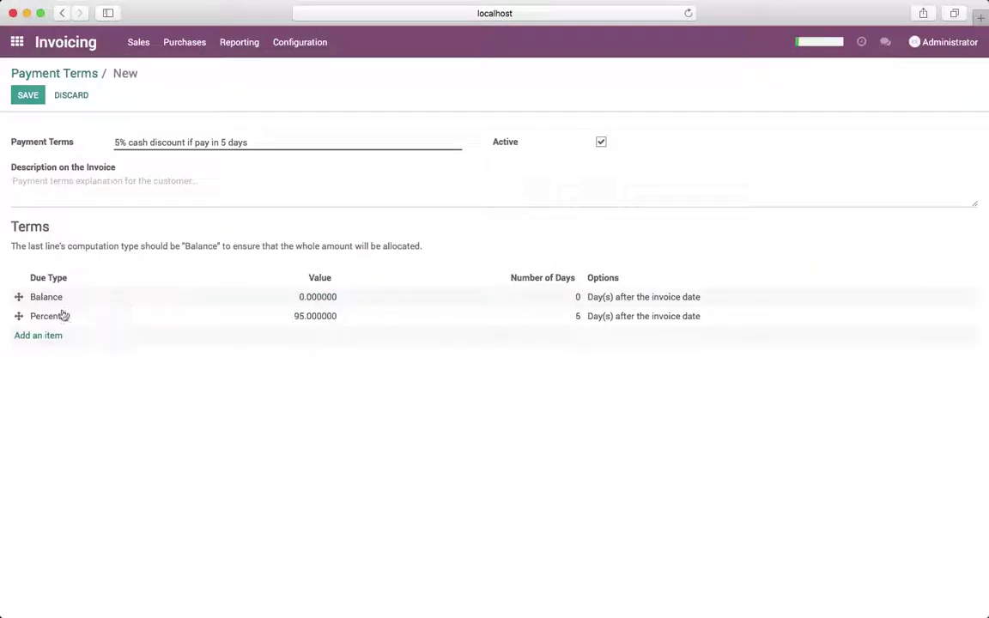
- Move the Percent line above the Balance line and set the balance due 30 days after the invoice date
drag(18, 316, 26, 294)
click(34, 317)
drag(625, 225, 559, 225)
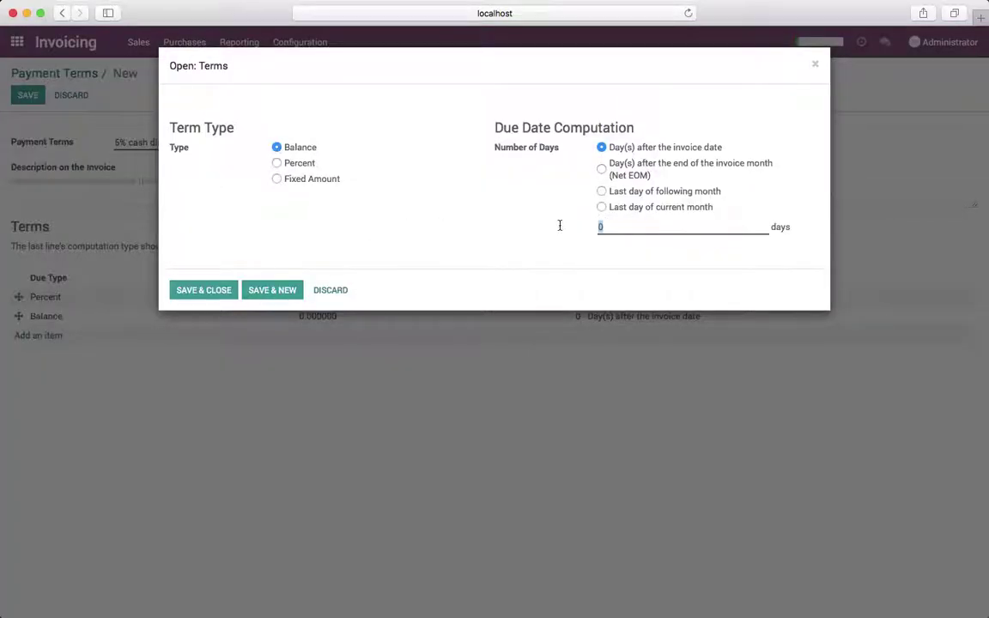
text(30)
click(202, 291)
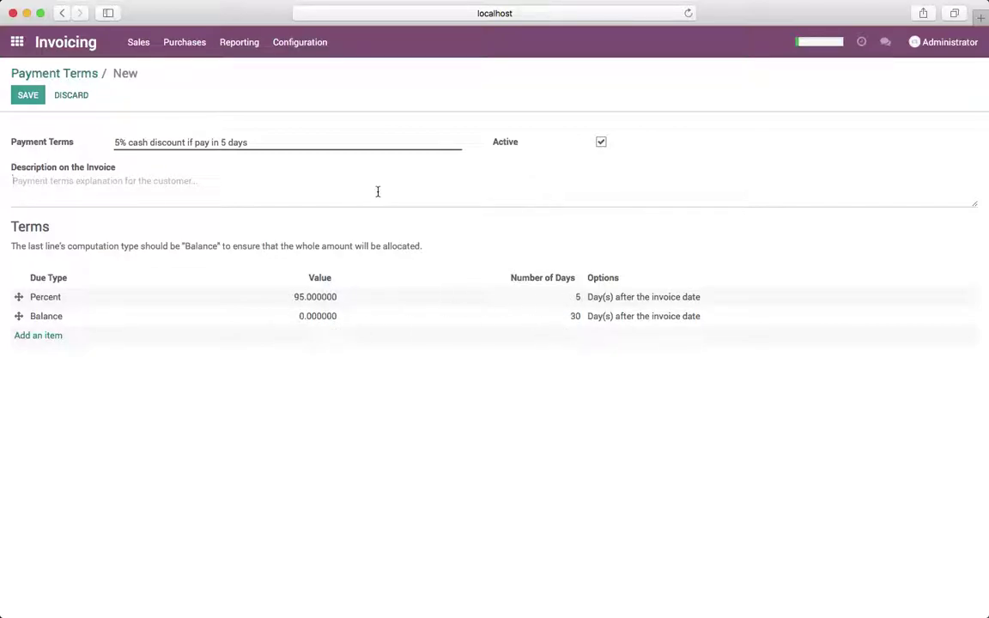
- Enter the invoice description "Invoice payable with in 30 days, 5% cash discount if paid within 5 days." and save the payment term
text(Invoice payable with in 30 days, 5% cash discount if paid with in 5 days)
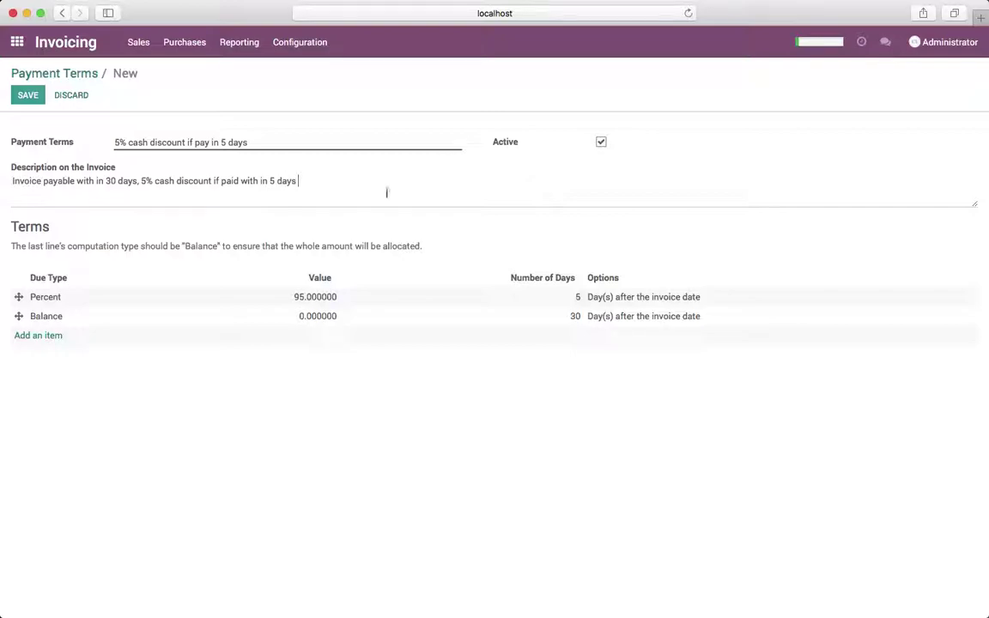
click(260, 181)
key(BackSpace)
click(23, 92)
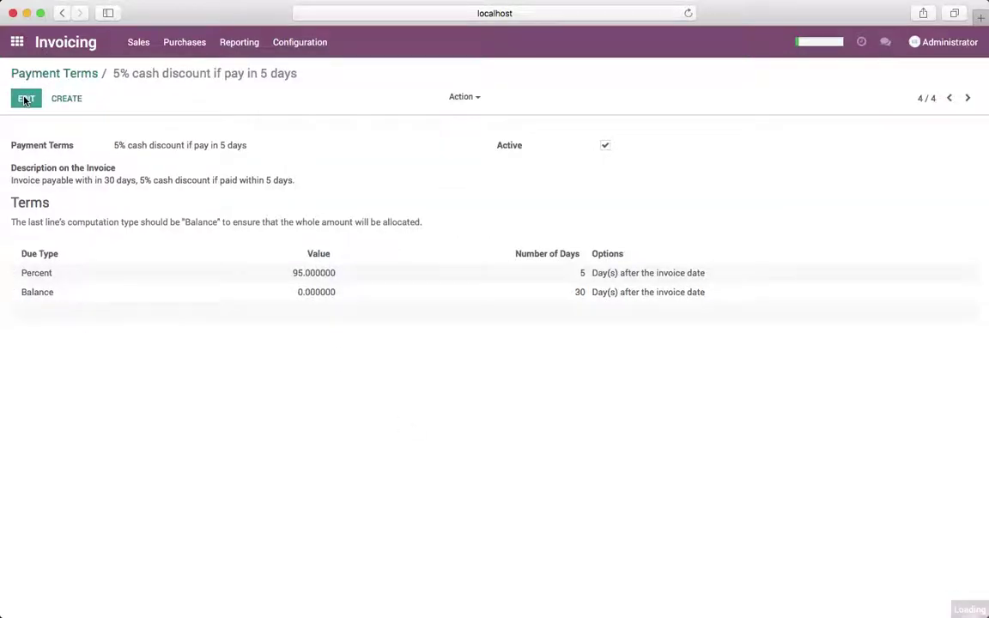
- Create a new company customer named "Customer" and open its invoicing settings
click(138, 42)
click(154, 185)
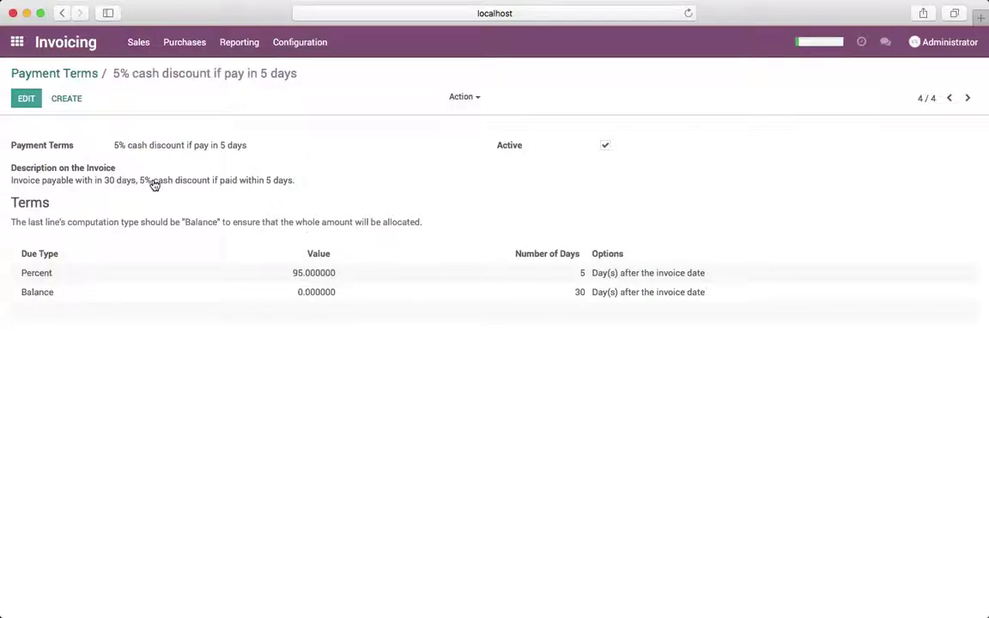
click(30, 100)
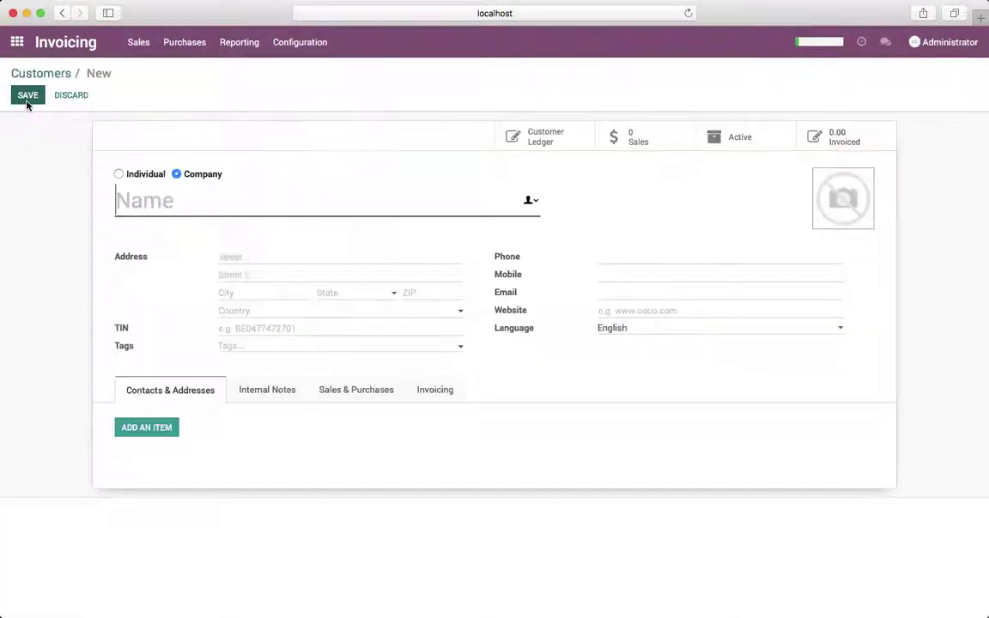
text(Customer)
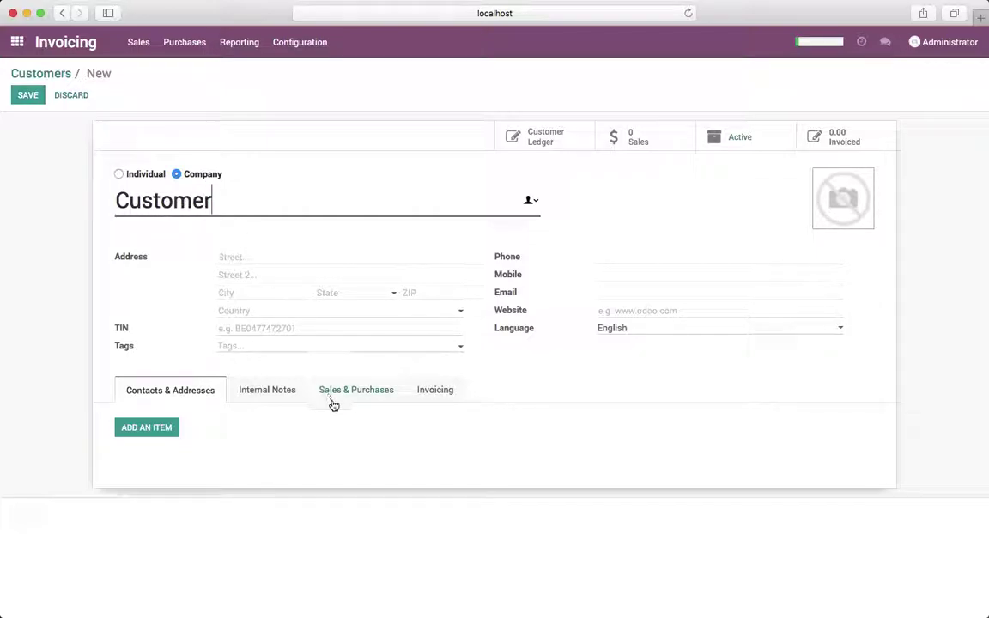
click(362, 394)
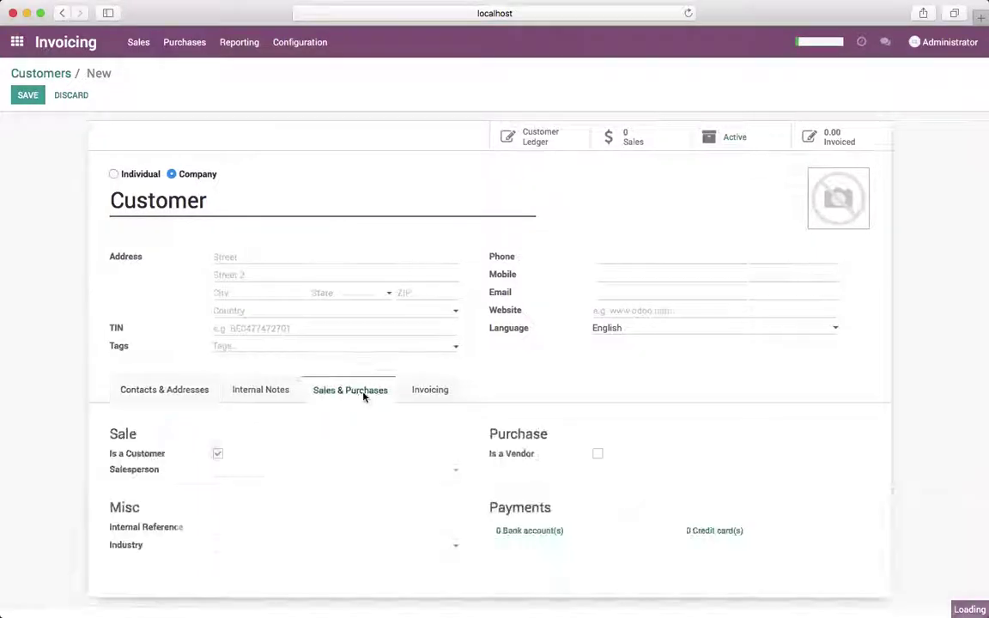
click(436, 395)
click(258, 523)
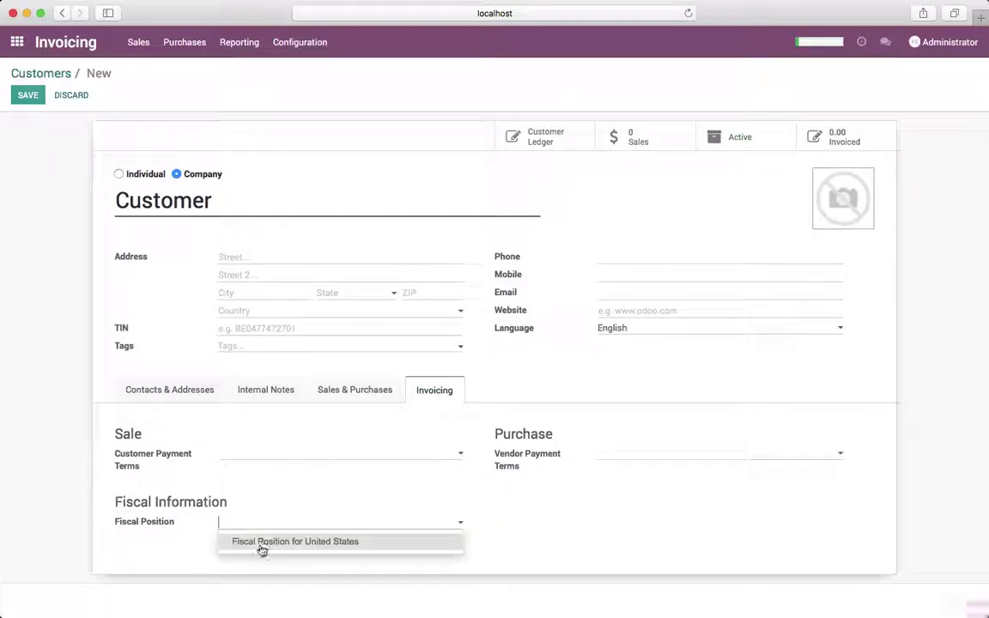
click(262, 540)
triple_click(404, 526)
key(BackSpace)
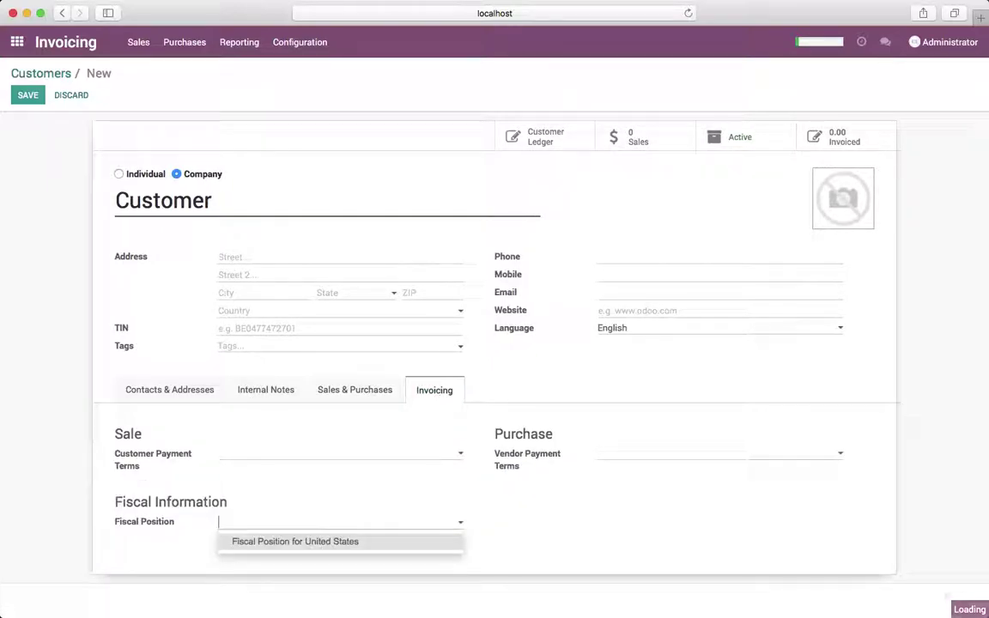
click(392, 460)
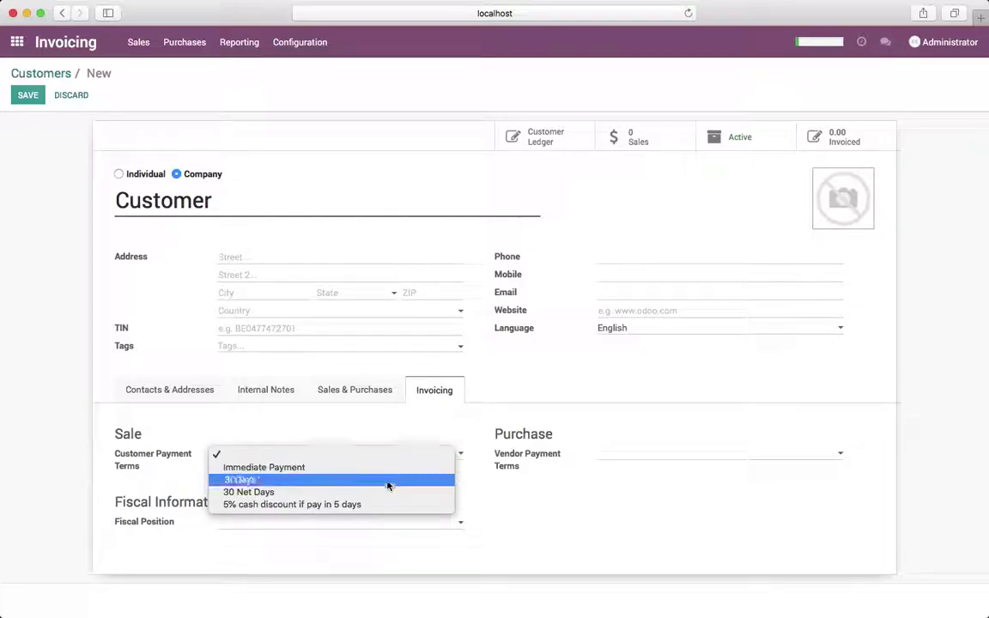
click(378, 505)
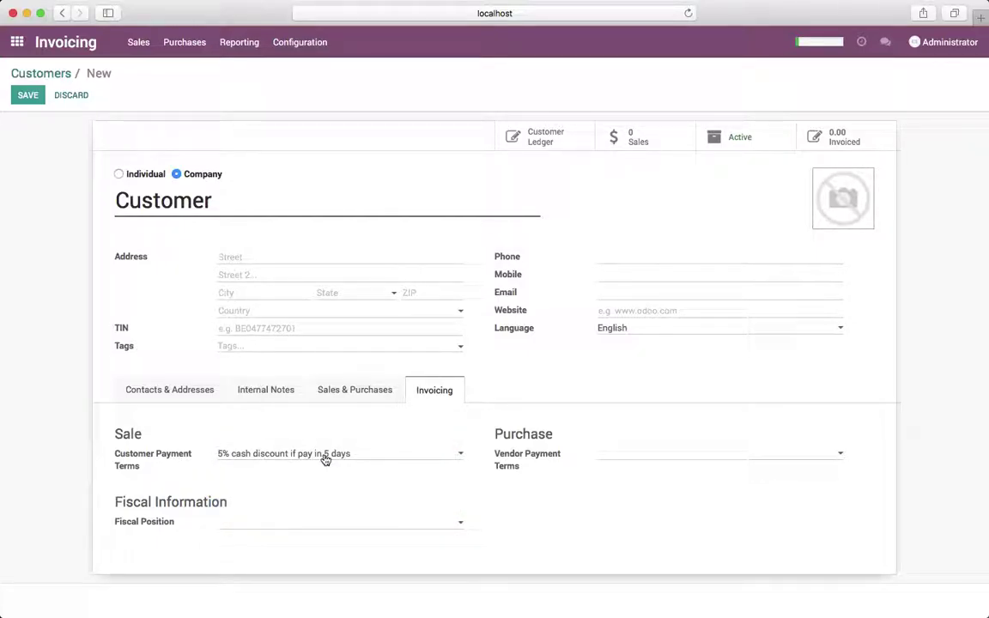
click(385, 462)
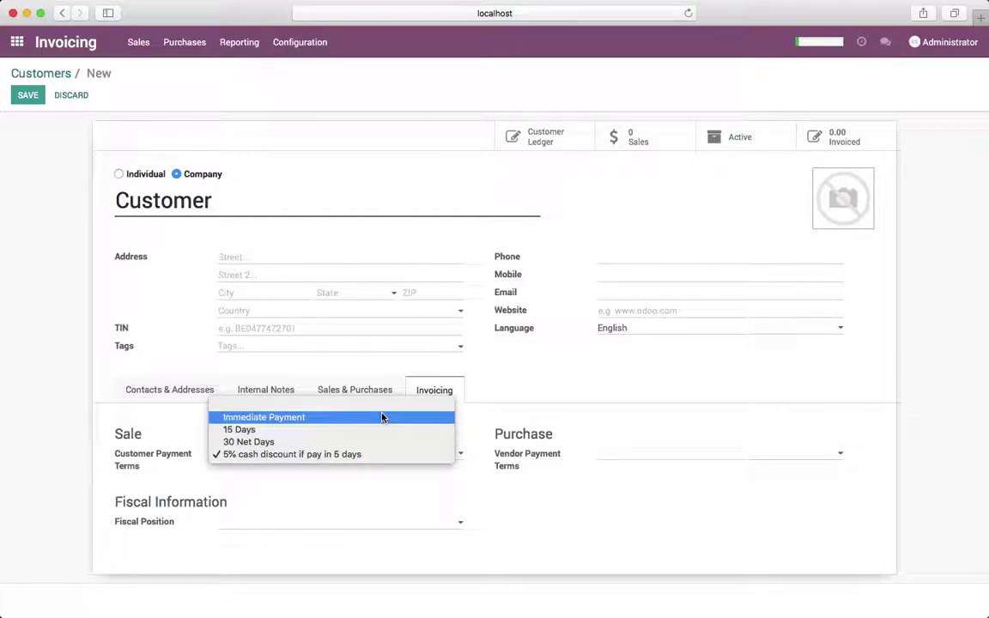
click(375, 430)
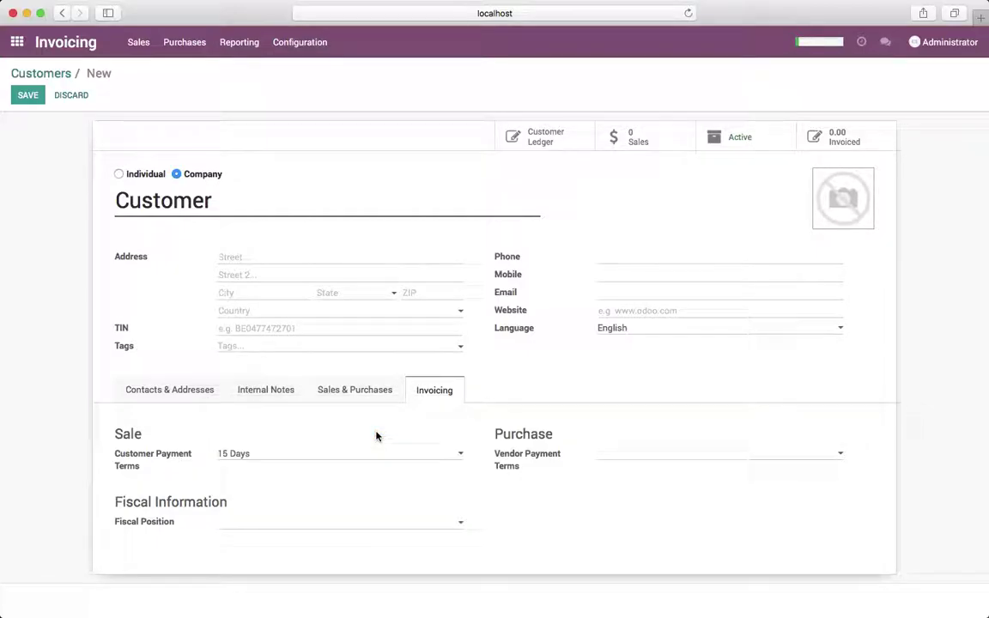
- Set the customer's payment terms to 30 Net Days and save the customer record
click(323, 461)
click(316, 466)
click(28, 95)
- Create a new customer invoice for "Customer" with payment terms "5% cash discount if pay in 5 days"
click(138, 42)
click(148, 85)
click(30, 99)
click(325, 255)
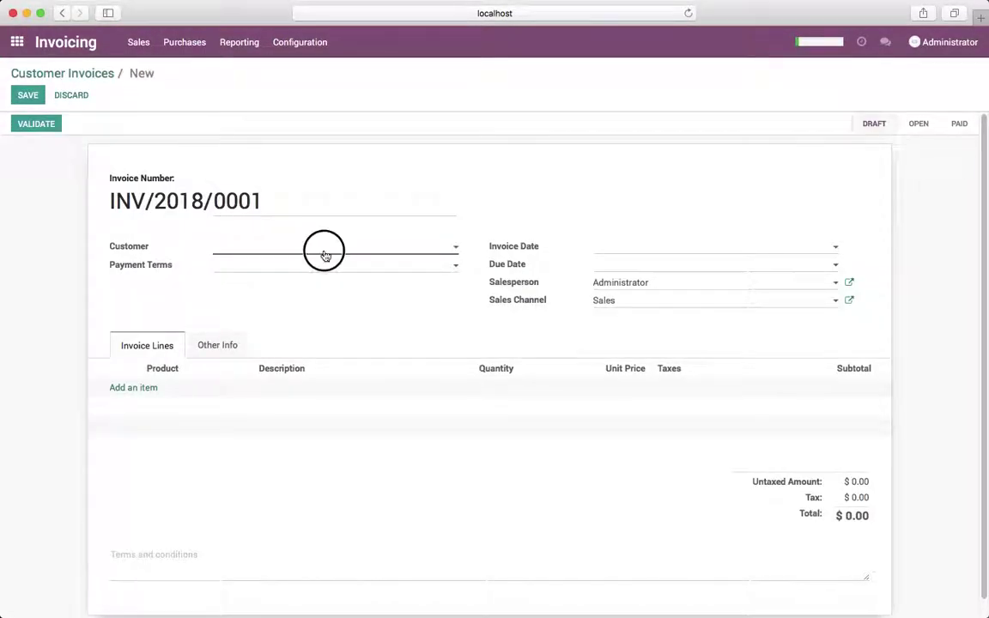
click(316, 268)
click(174, 368)
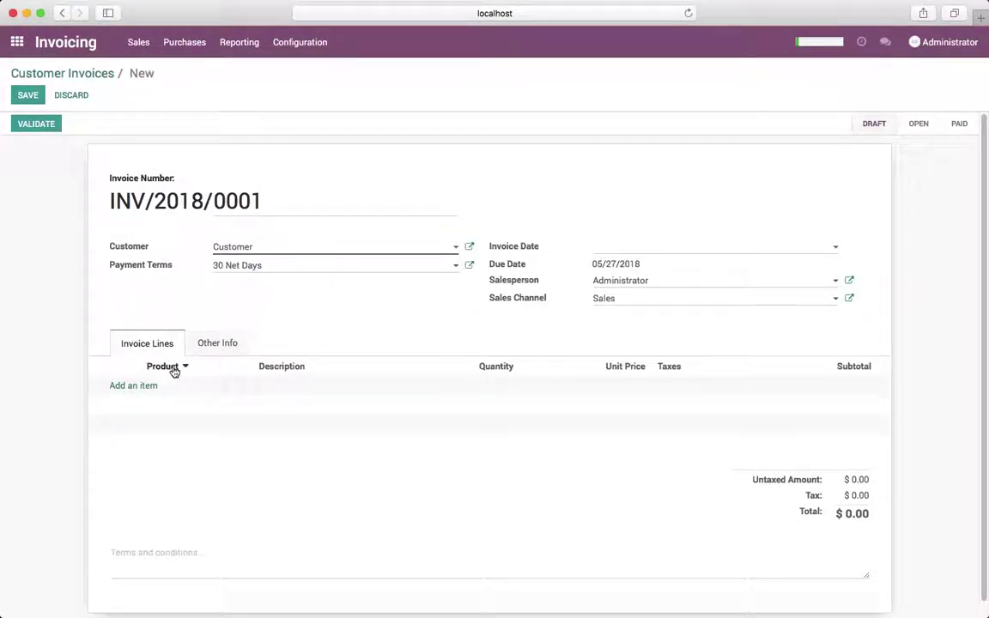
click(282, 267)
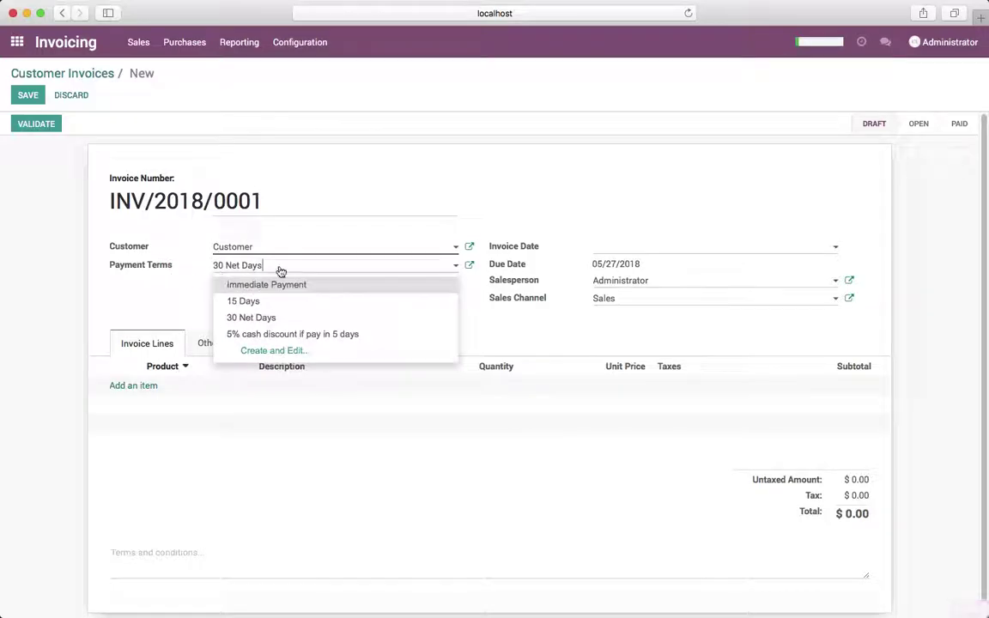
click(271, 337)
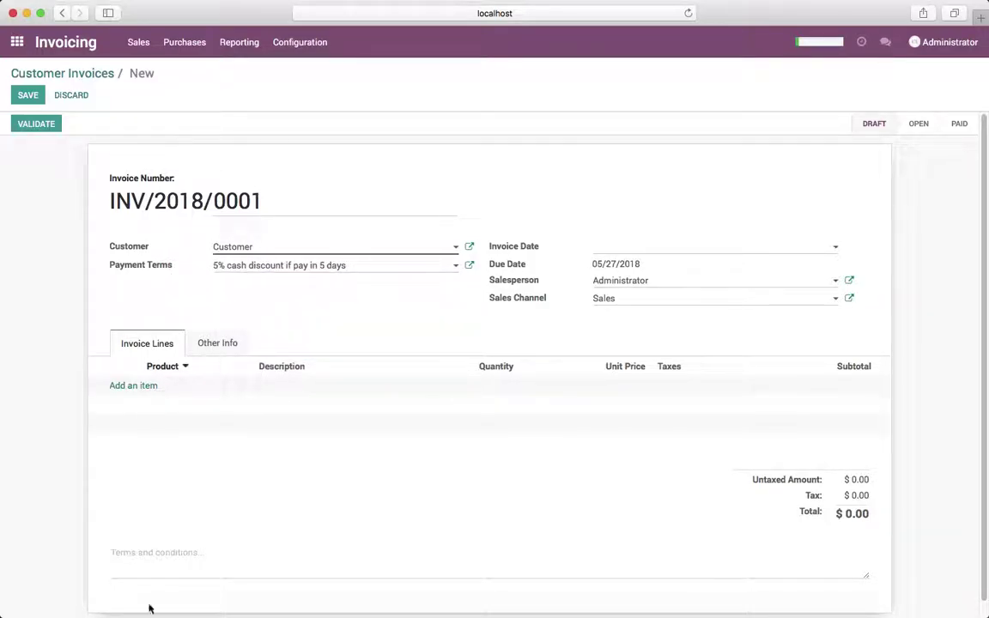
- Add an invoice line for Material with quantity 20, unit price 100 and Tax 15.00%, and save the invoice
click(137, 386)
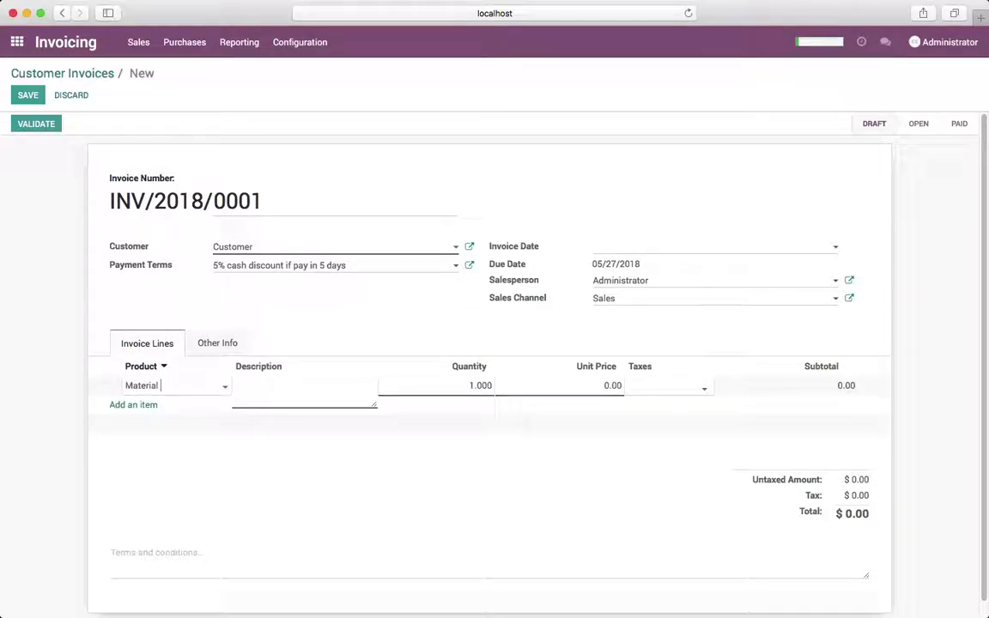
key(Tab)
key(Tab)
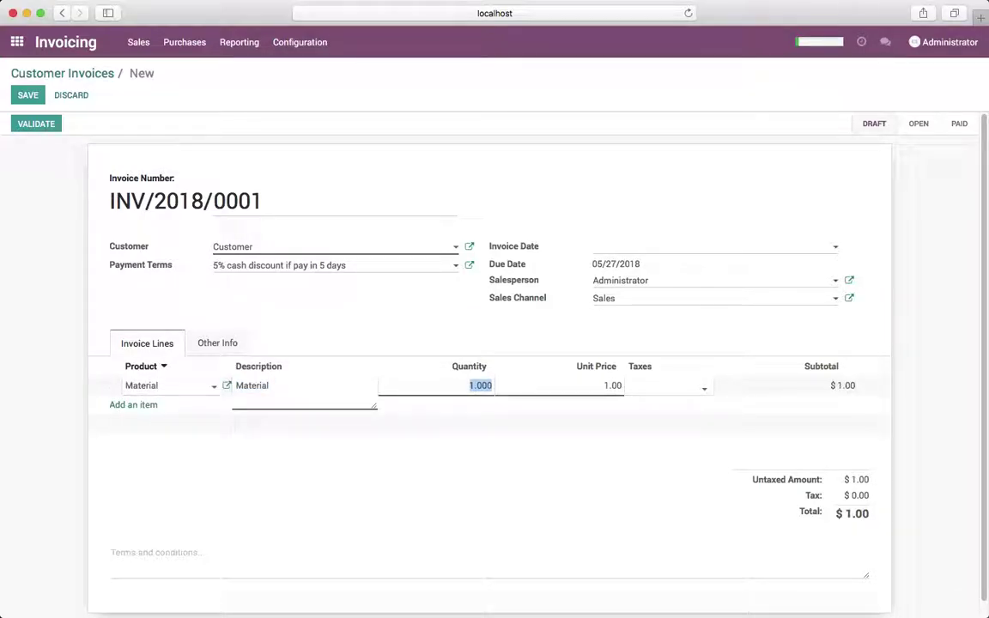
text(20)
key(Tab)
text(100)
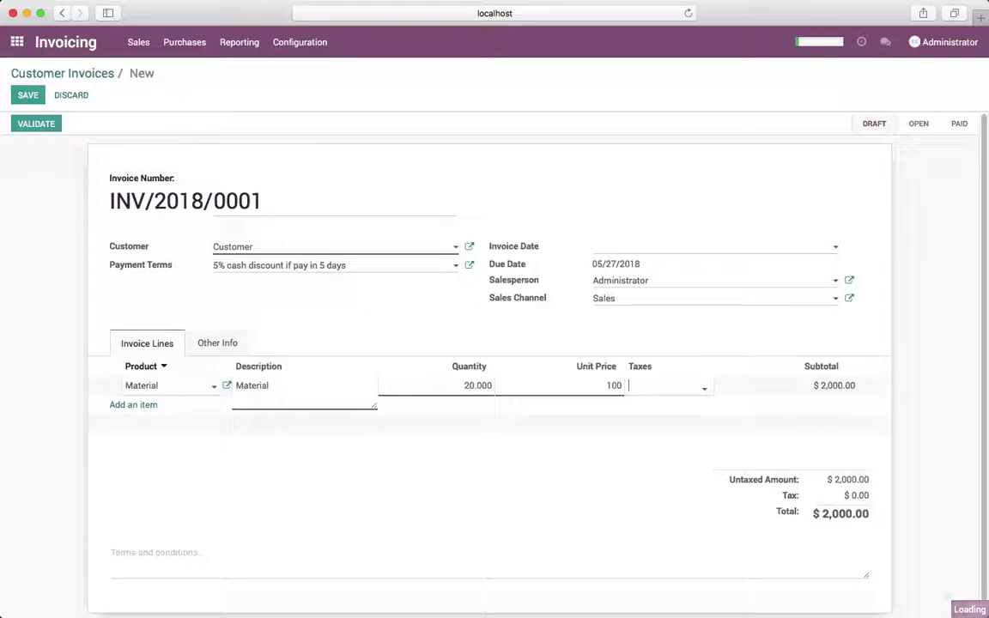
key(Tab)
key(Return)
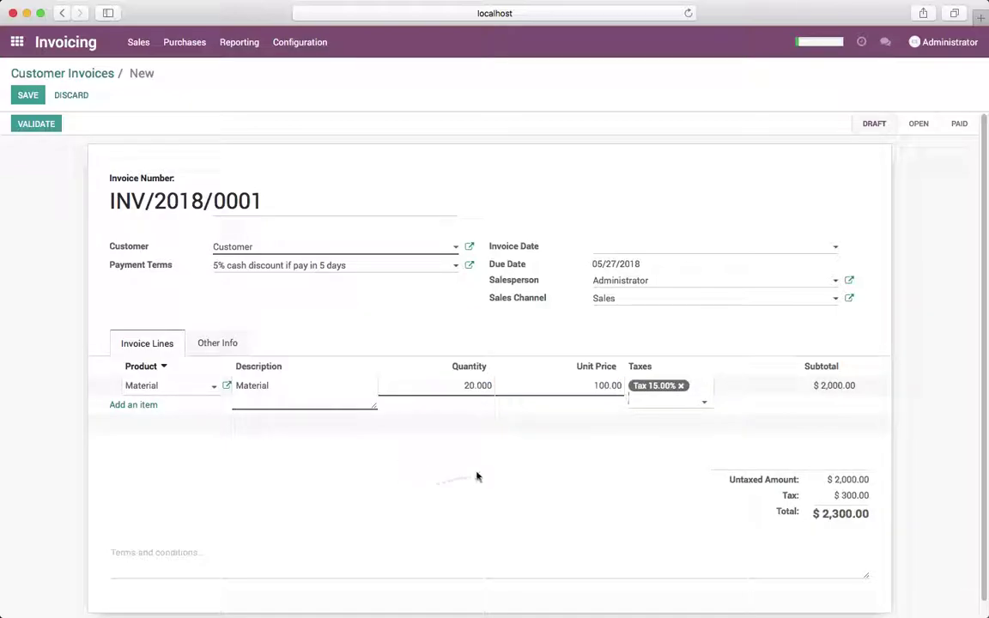
click(515, 476)
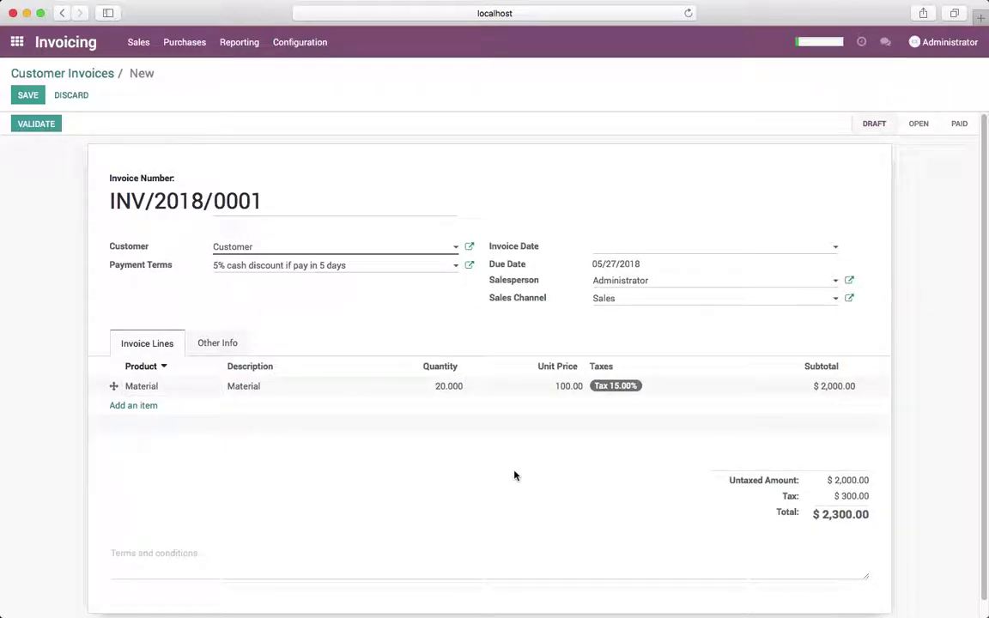
click(32, 97)
- Set the invoice date to 04/25/2018, then save and validate the invoice
click(29, 96)
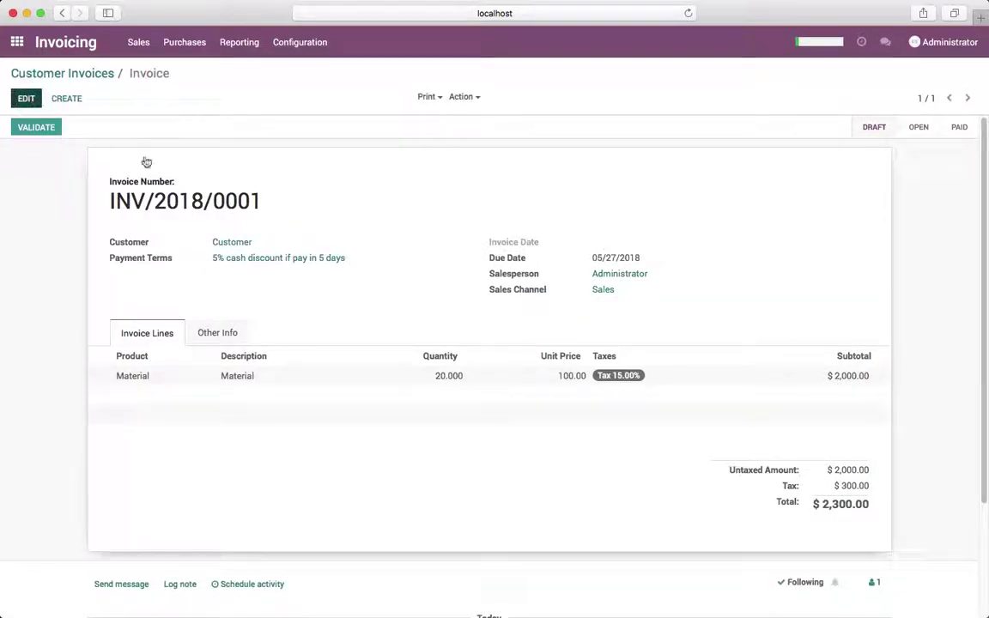
click(635, 251)
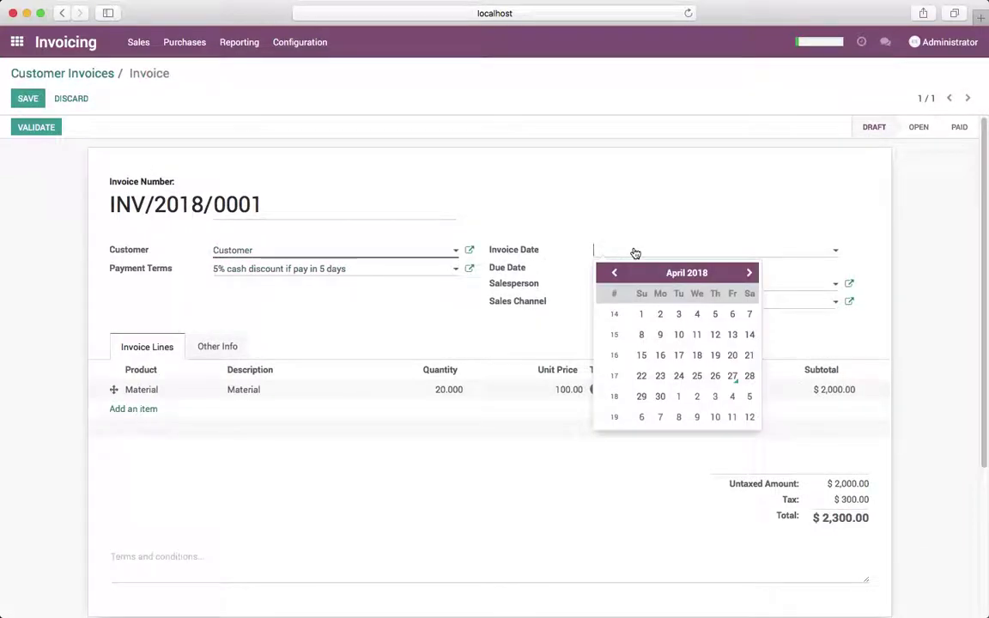
click(697, 378)
click(29, 103)
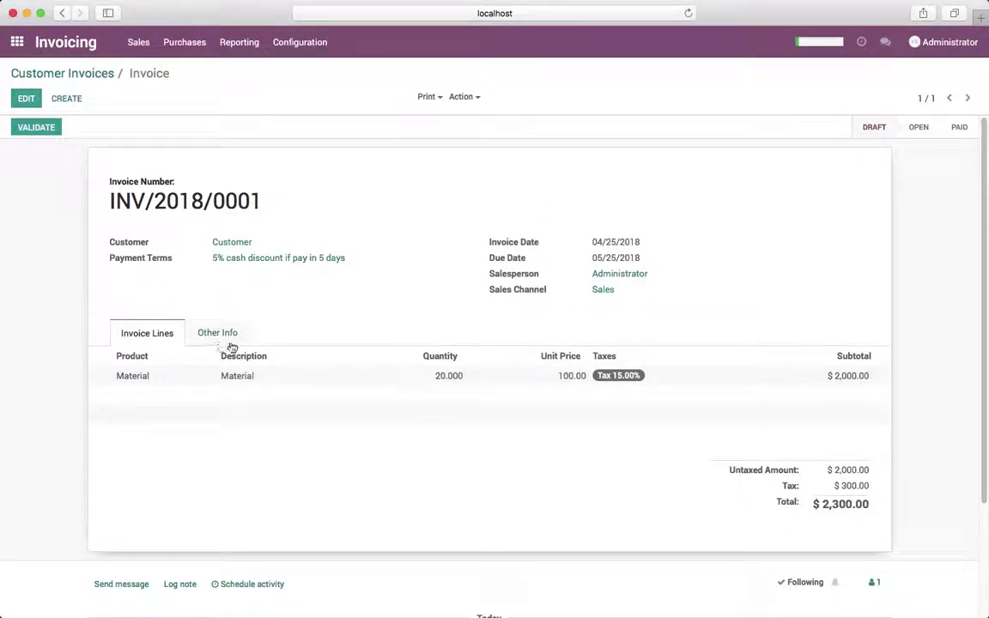
click(35, 128)
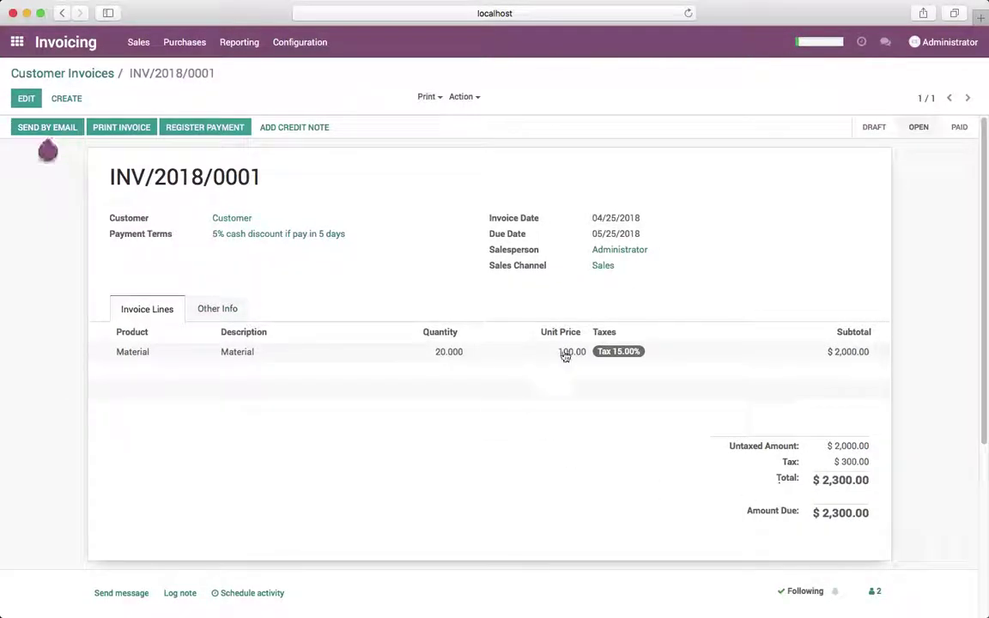
- Create and confirm a customer payment receiving $2,185.00 from "Customer" through Bank (USD) with memo 928392
click(88, 74)
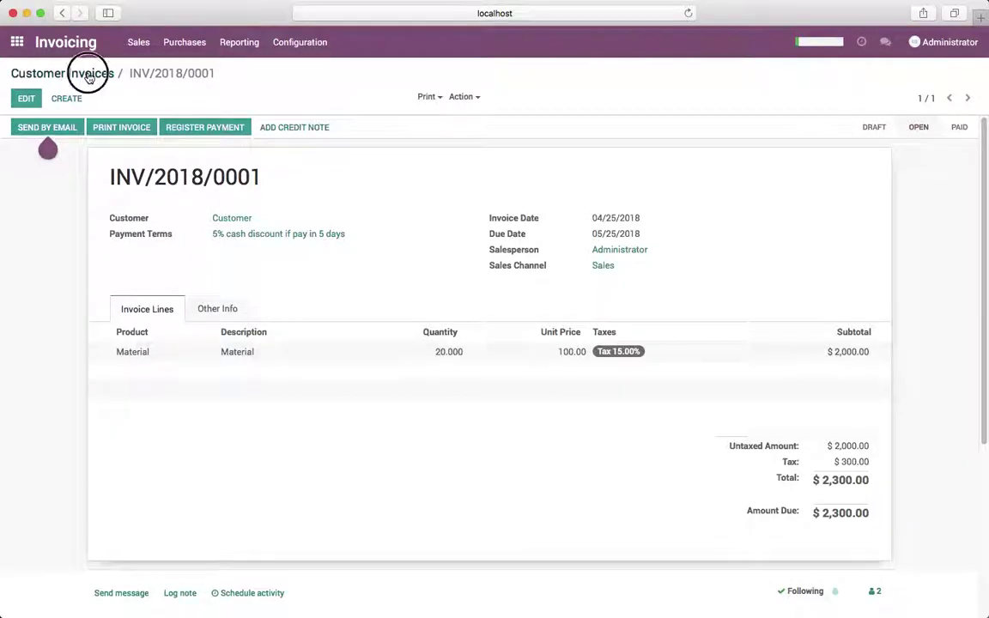
click(138, 42)
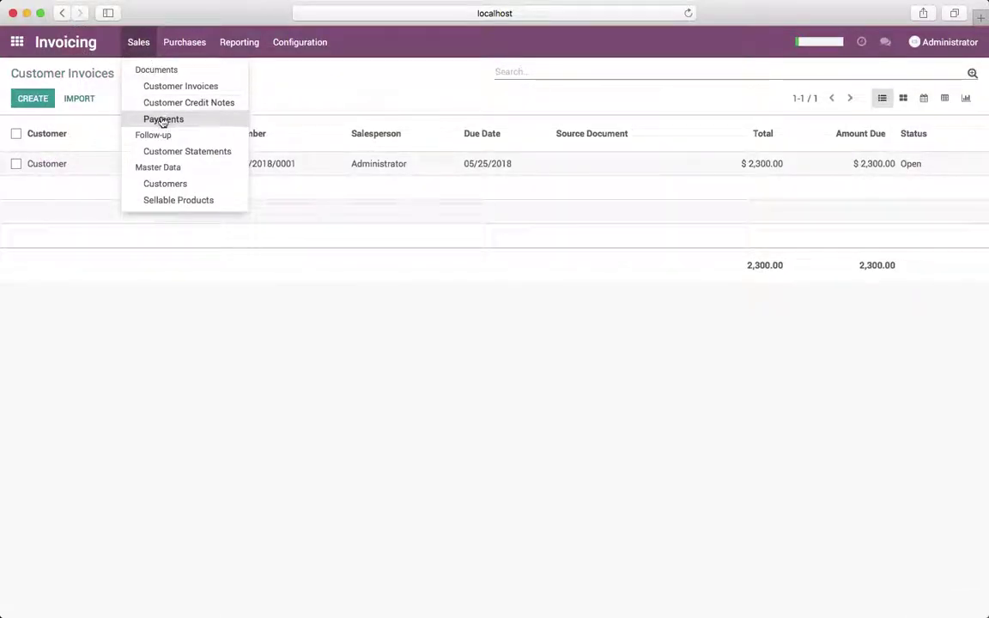
click(162, 120)
click(34, 111)
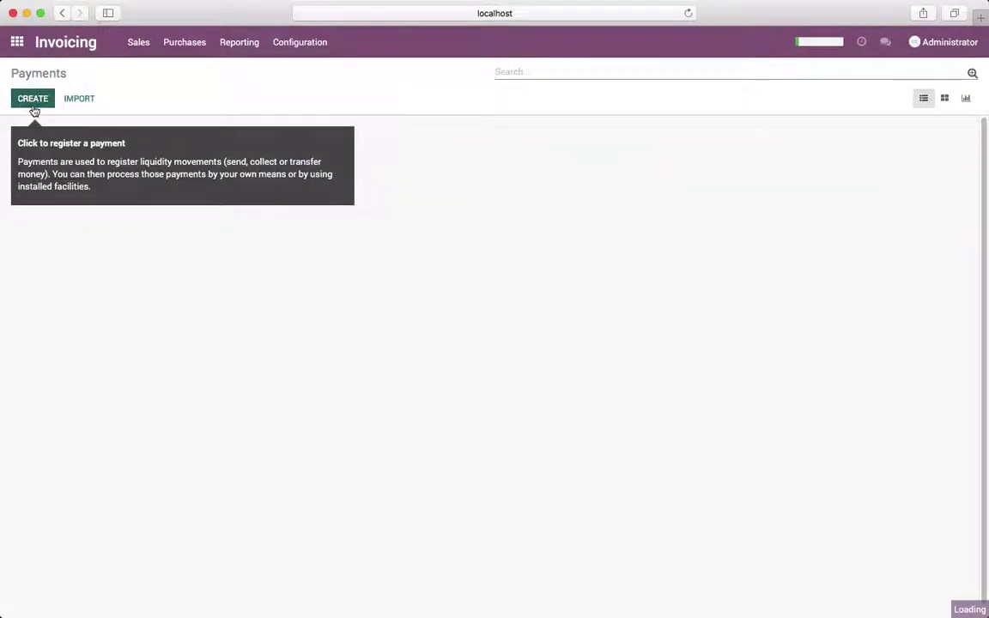
click(302, 250)
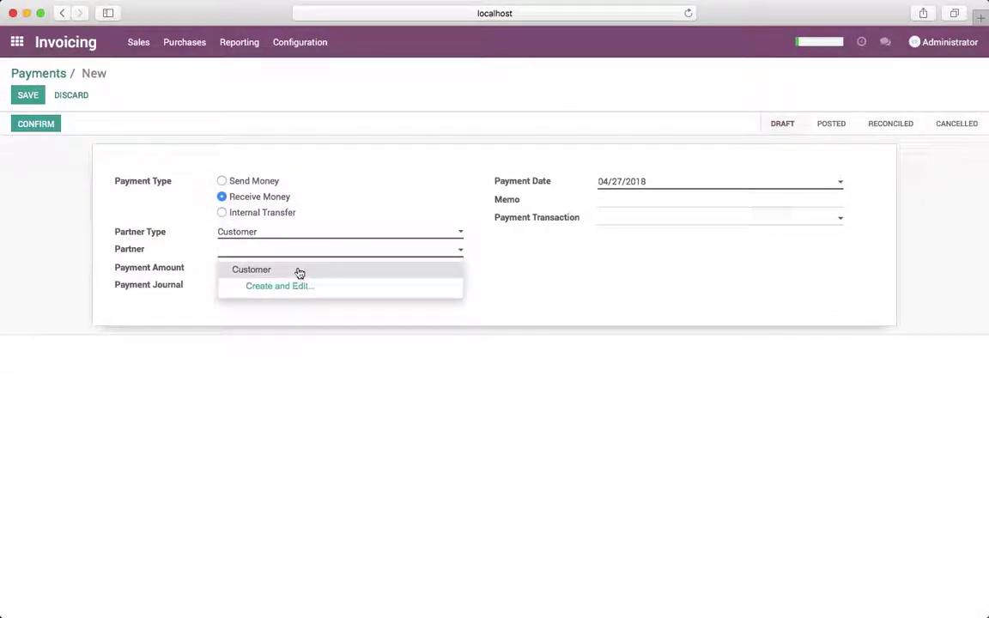
click(300, 272)
text(2185)
click(728, 199)
click(697, 287)
click(39, 127)
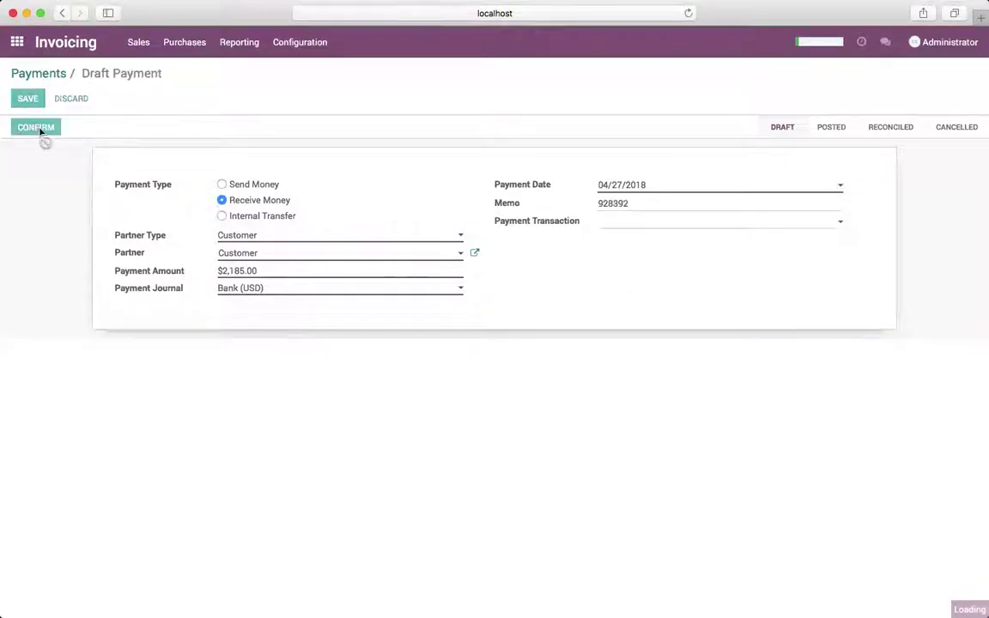
- Open payment matching for the customer payment, add the open $115.00 invoice item, and assign the balance to account 220000 Expenses
click(831, 162)
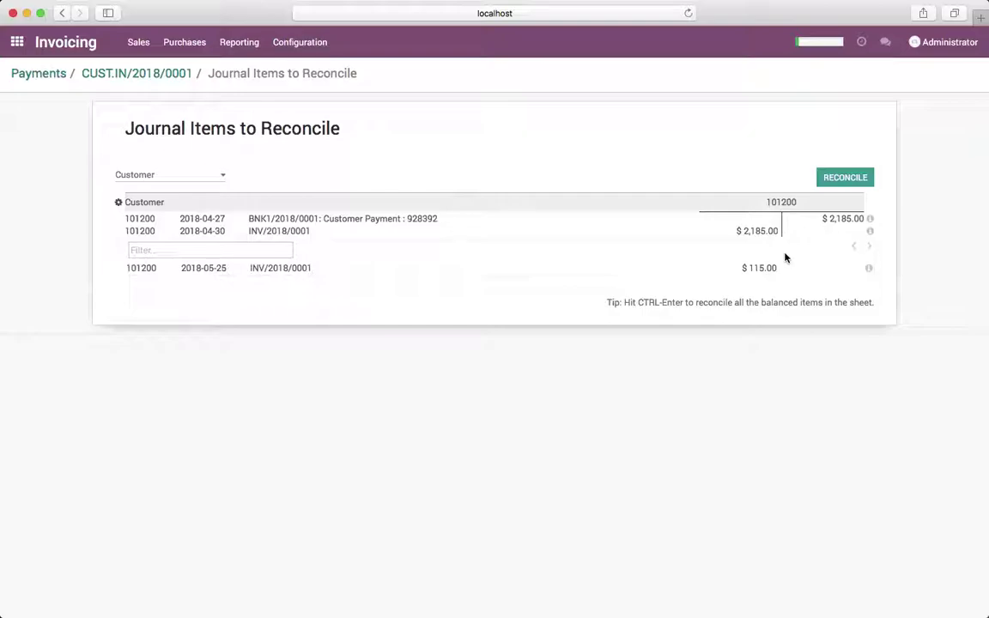
click(767, 269)
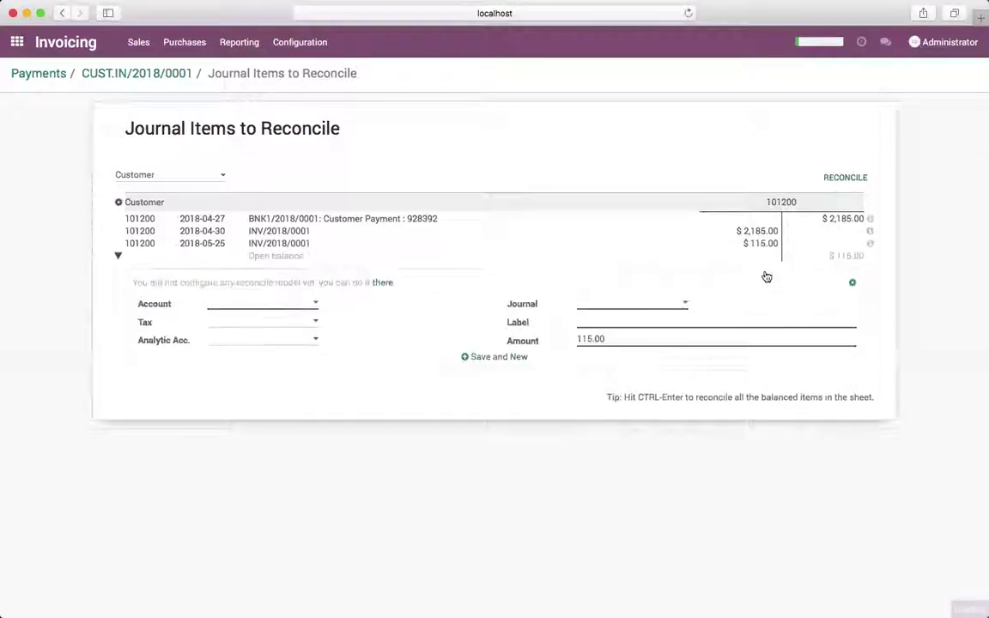
click(289, 333)
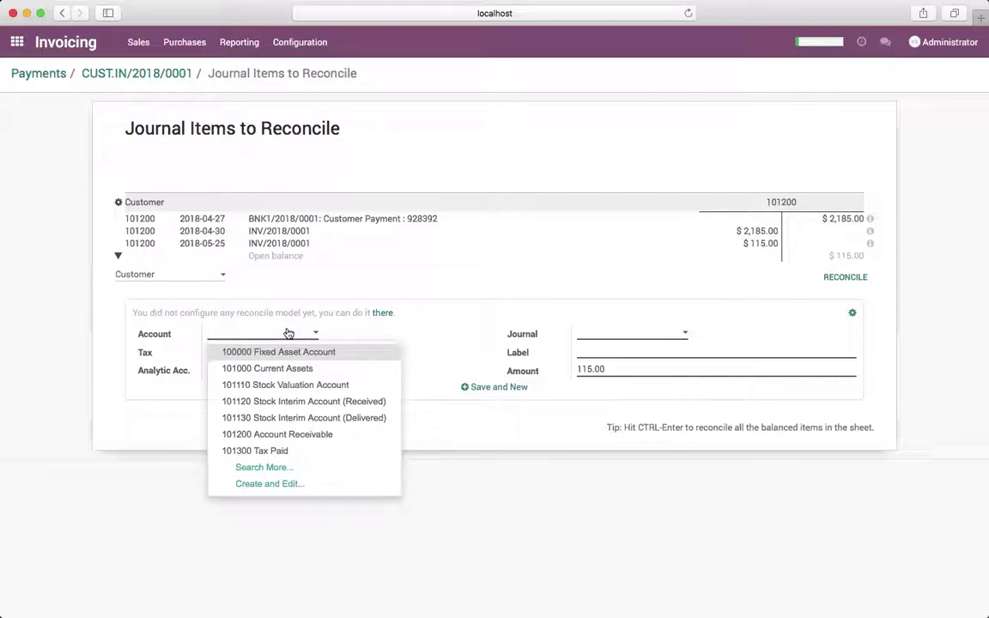
text(Exp)
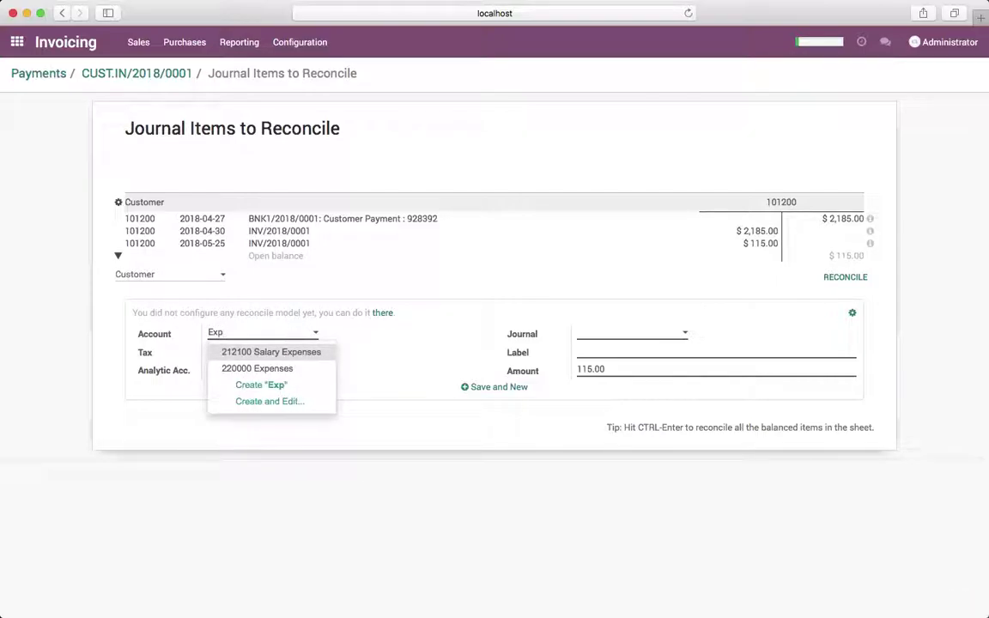
key(Down)
key(Return)
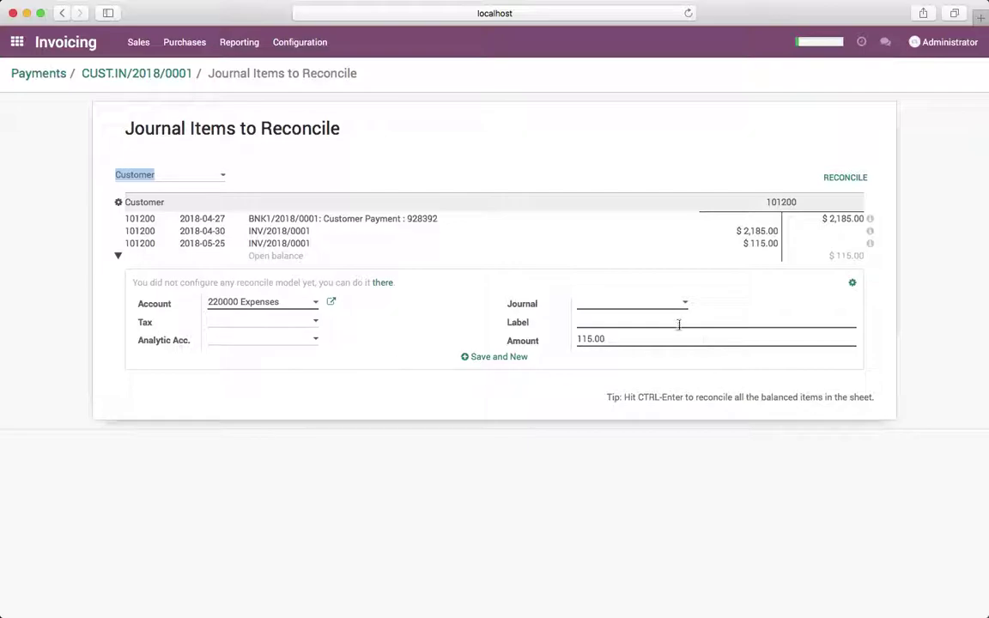
- Set the write-off journal to Miscellaneous Operations and its label to "5% cash discount, paid with in 5 days", and reconcile the items
click(646, 304)
click(645, 359)
click(645, 333)
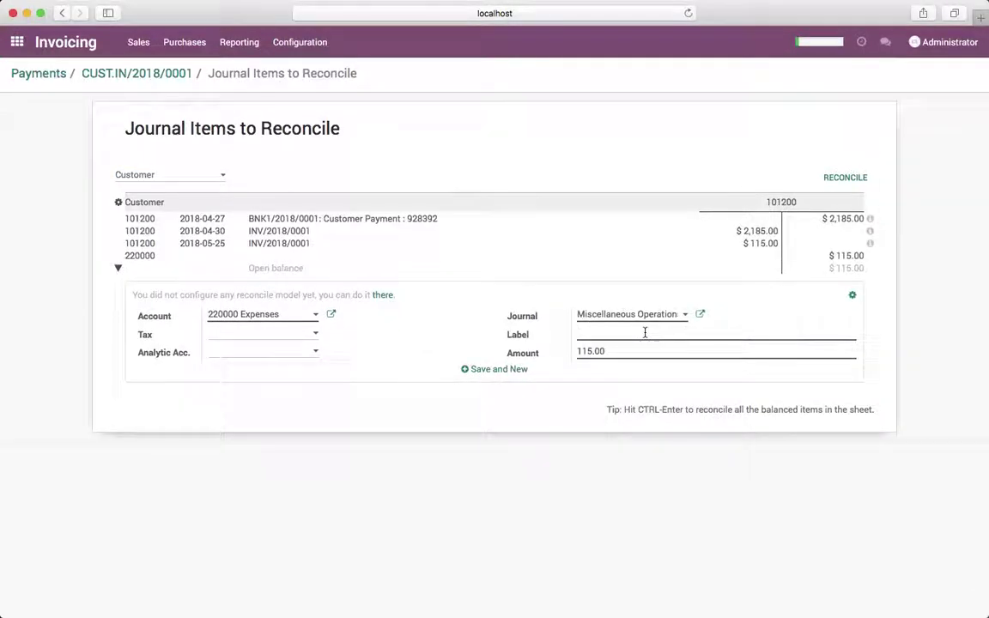
text(5% cash)
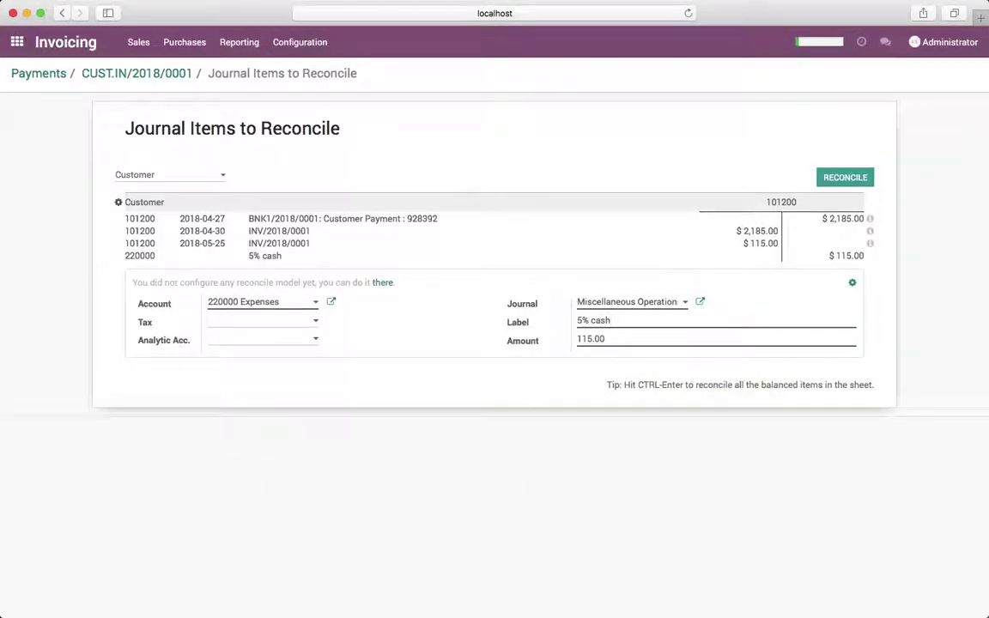
text( discount, paid with in)
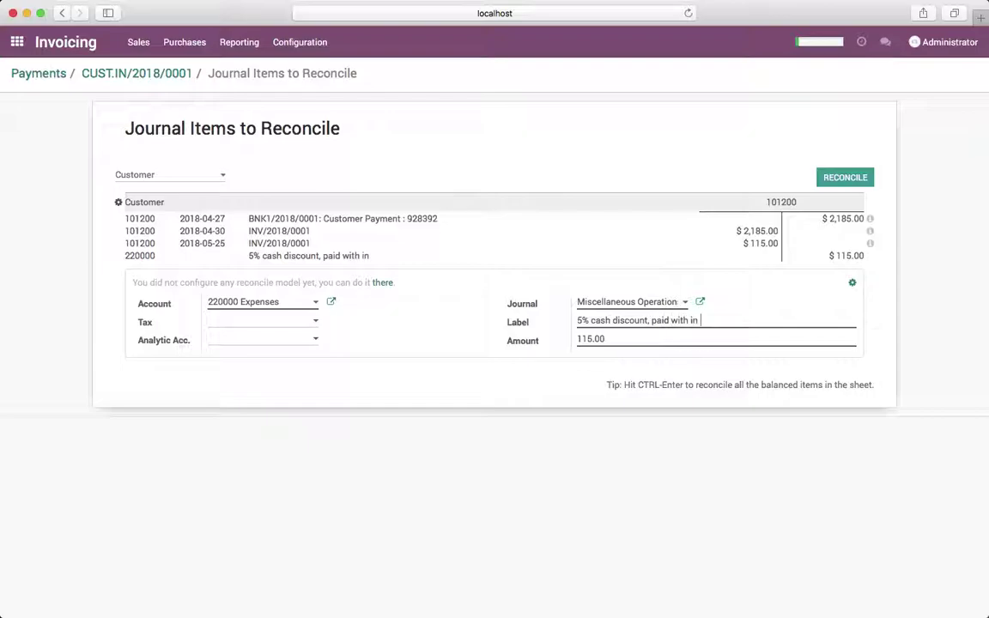
text( 5 days)
click(850, 181)
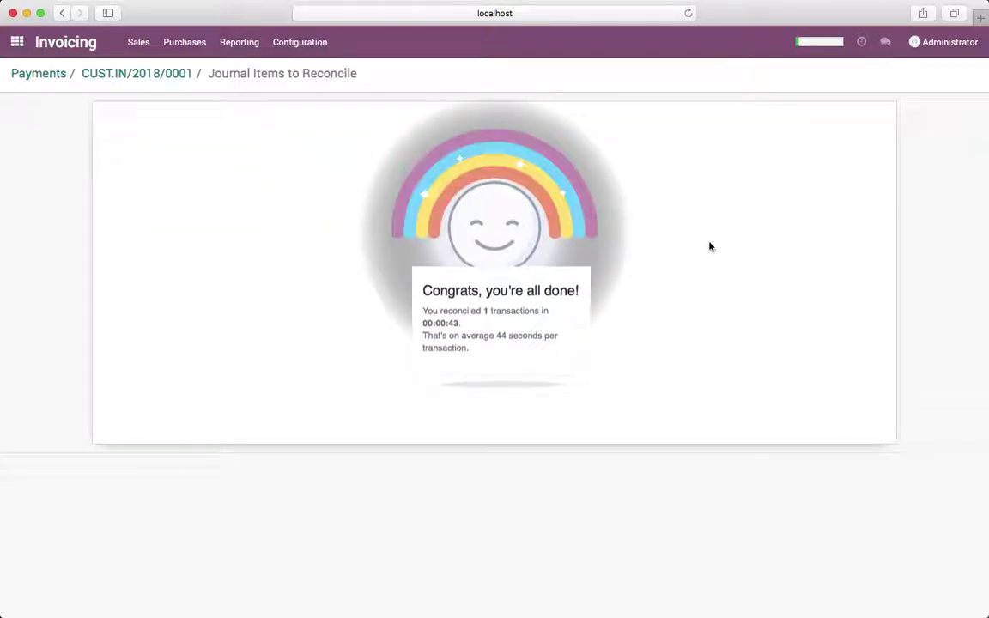
- Leave the reconciliation, go to the customer invoices, and open the invoice dated 04/25/2018
click(127, 79)
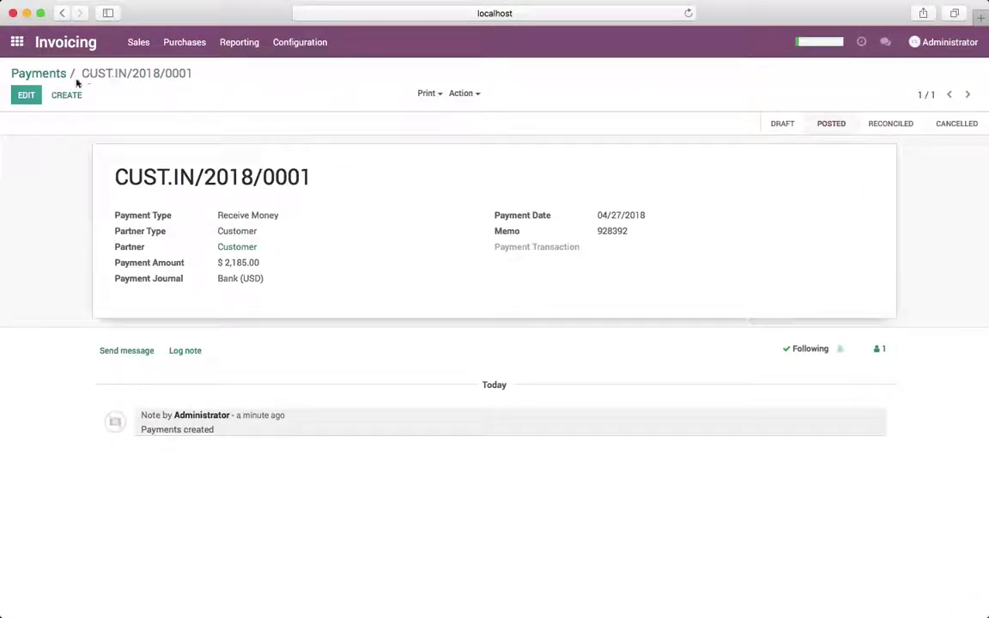
click(86, 79)
click(138, 44)
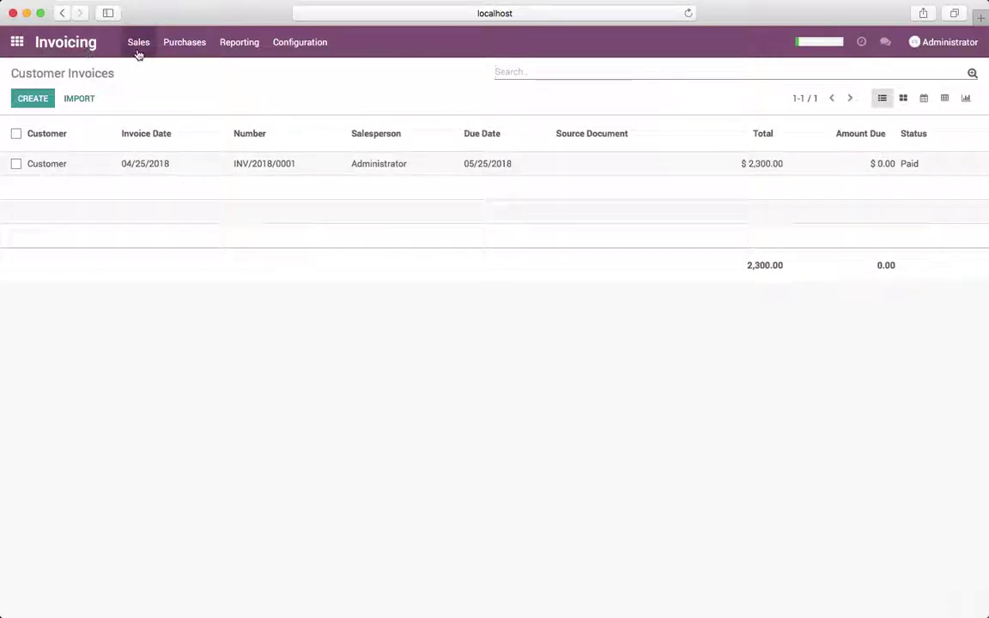
click(166, 169)
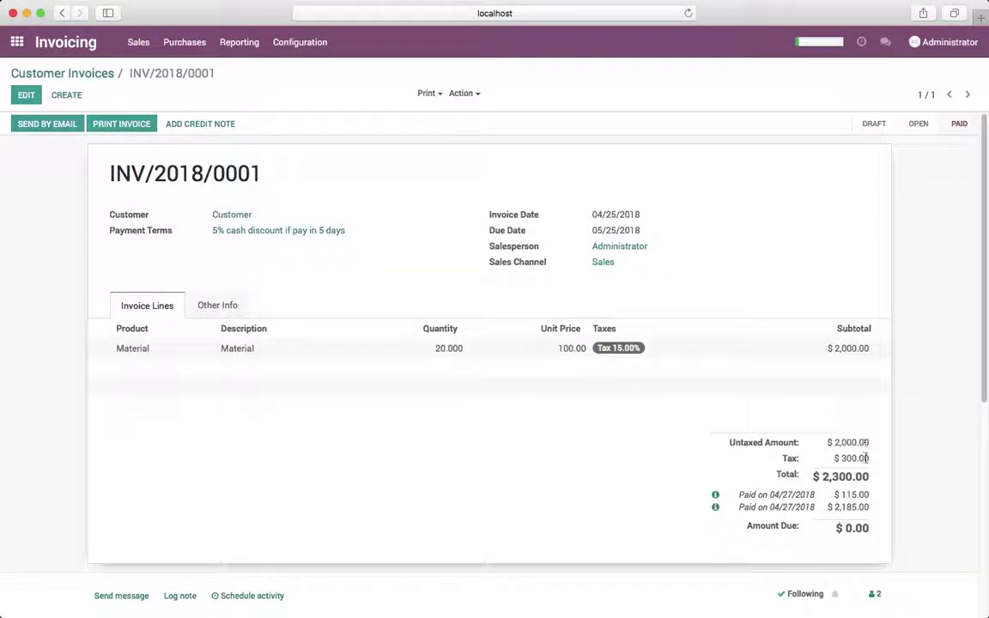
- Examine the payment information of the $2,185.00 payment and the $115.00 cash discount entry on the invoice
drag(834, 507, 867, 506)
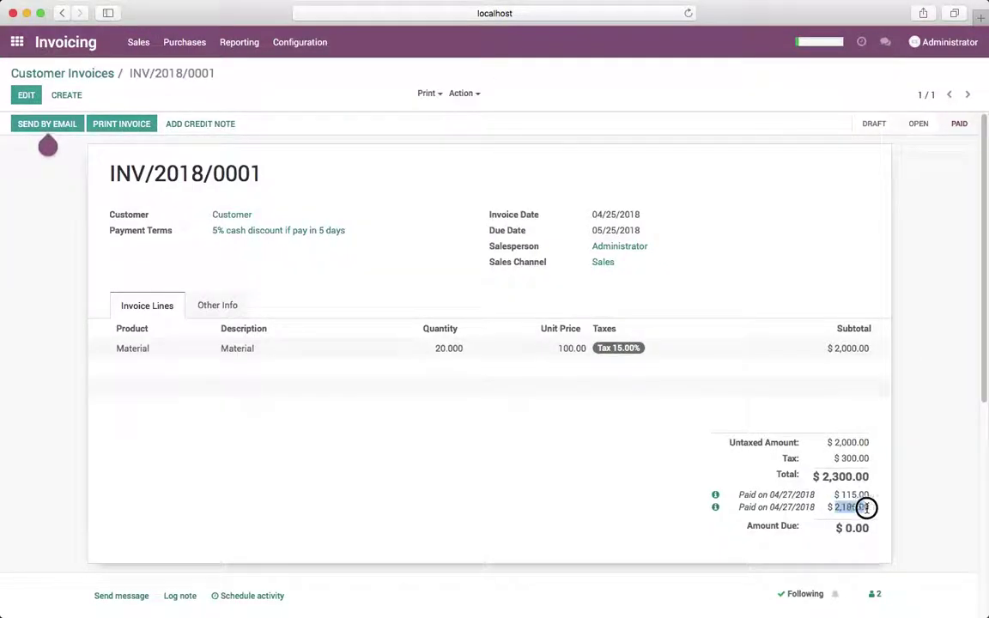
click(716, 506)
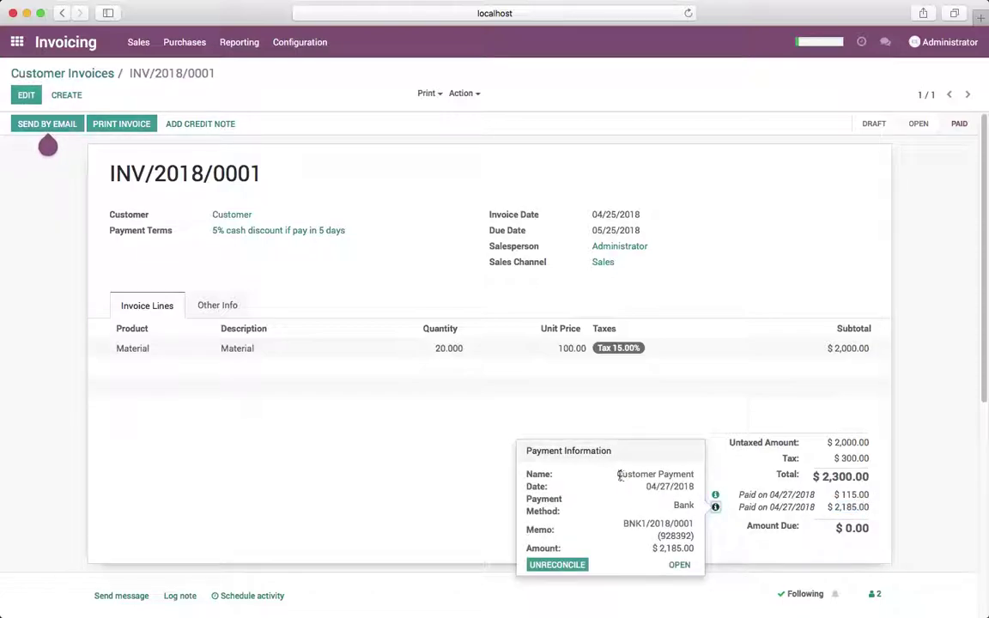
click(715, 495)
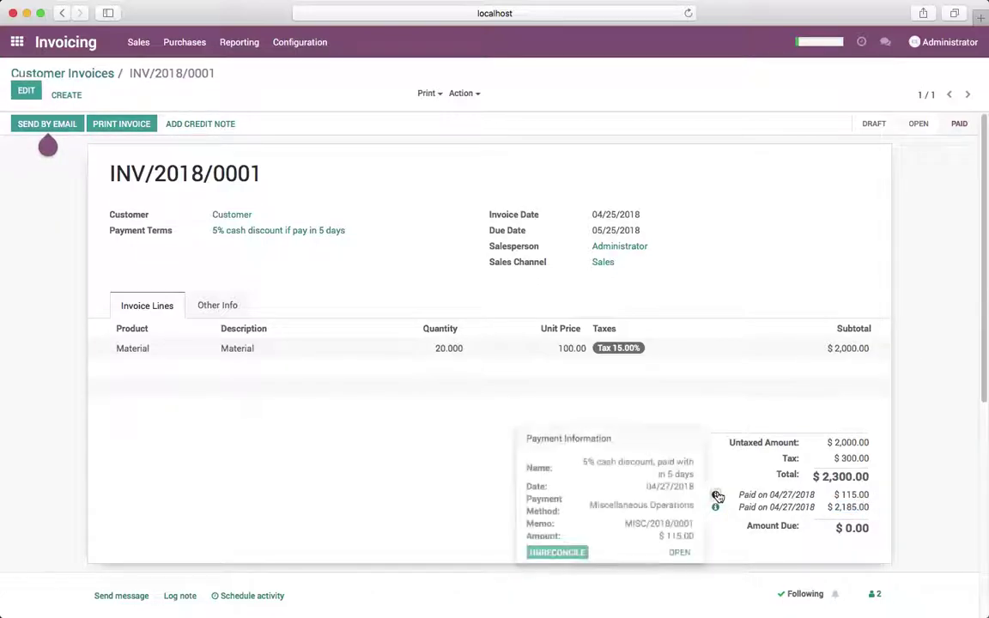
drag(584, 459, 687, 465)
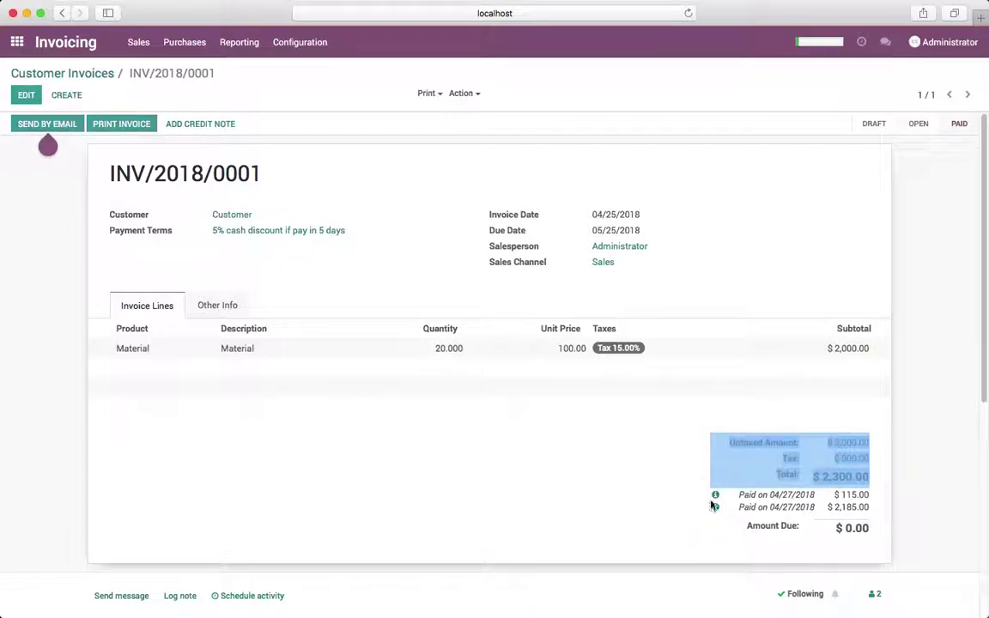
click(715, 494)
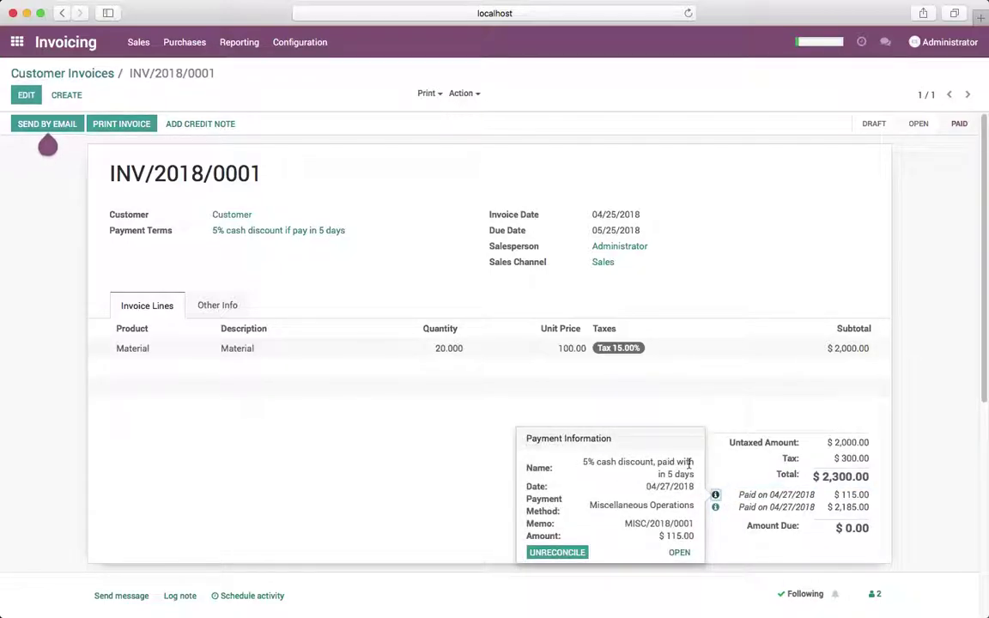